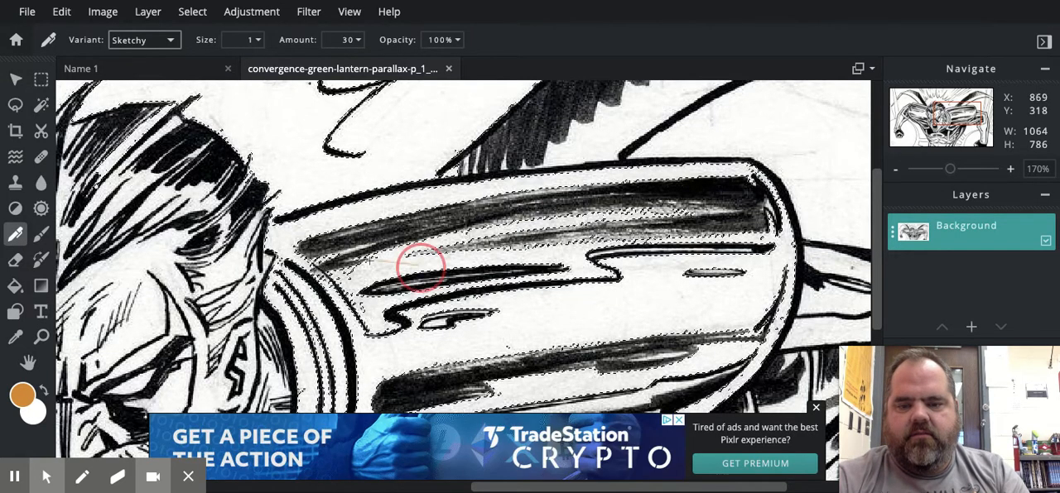
# Scribble orange lines on the large sleeve with the Sketchy pen variant, and in the white area above it with the Trail variant.
pyautogui.moveTo(420, 266); pyautogui.dragTo(364, 226)
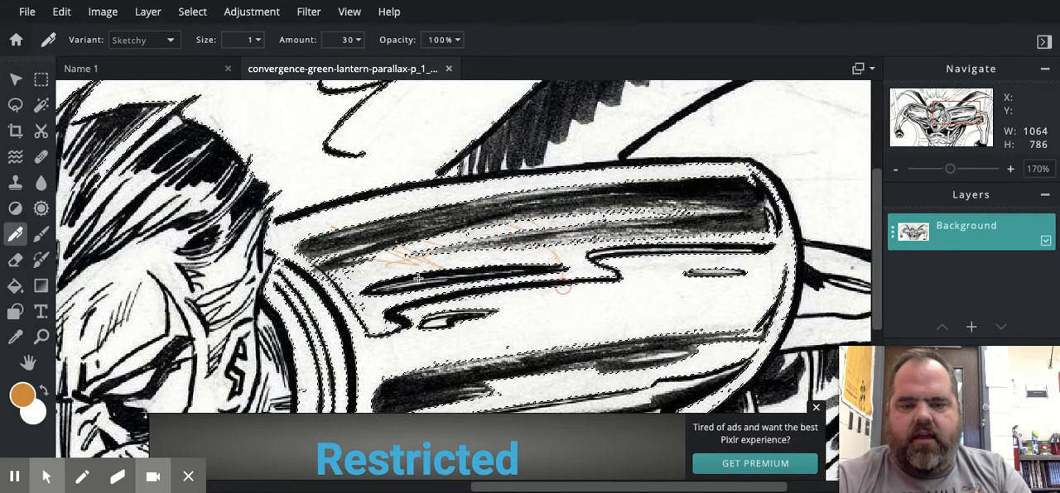
pyautogui.moveTo(413, 244)
pyautogui.mouseDown()
pyautogui.moveTo(395, 283)
pyautogui.moveTo(411, 307)
pyautogui.moveTo(380, 227)
pyautogui.moveTo(409, 285)
pyautogui.moveTo(405, 253)
pyautogui.moveTo(369, 273)
pyautogui.moveTo(431, 233)
pyautogui.moveTo(374, 273)
pyautogui.moveTo(413, 266)
pyautogui.moveTo(364, 268)
pyautogui.moveTo(373, 254)
pyautogui.moveTo(387, 254)
pyautogui.moveTo(347, 278)
pyautogui.moveTo(406, 303)
pyautogui.mouseUp()
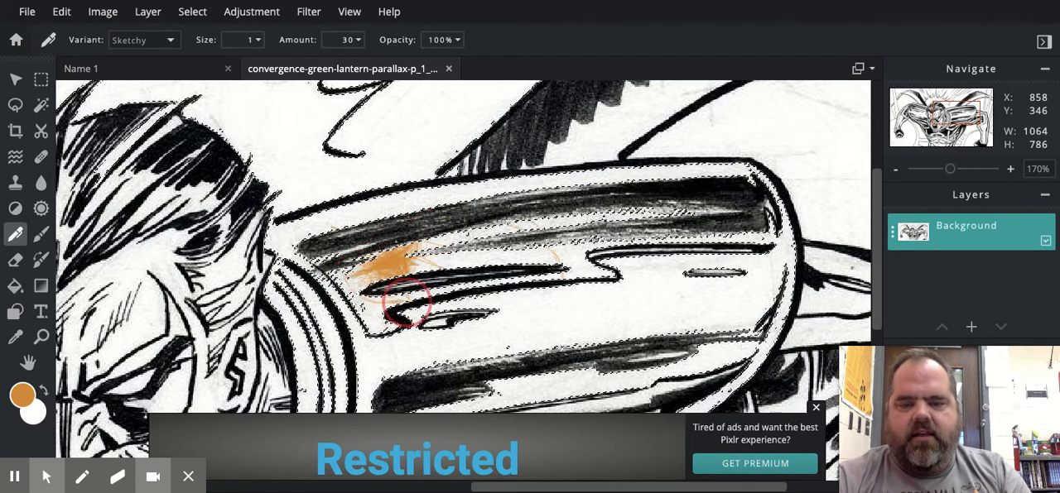
pyautogui.click(172, 41)
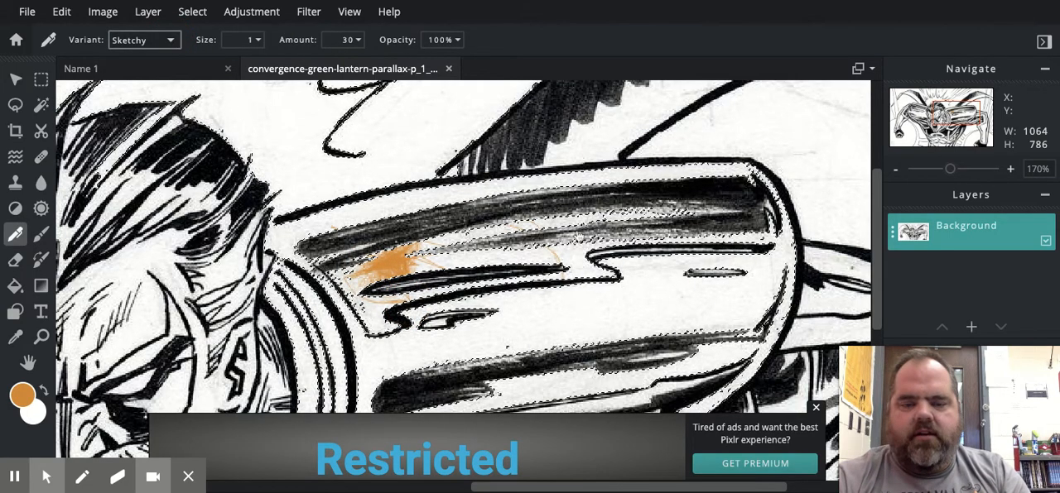
pyautogui.click(139, 60)
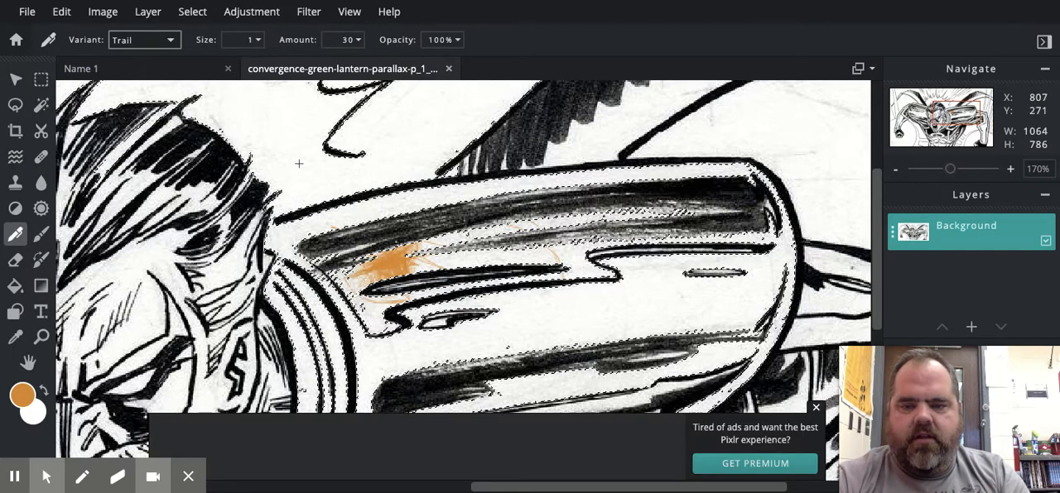
pyautogui.moveTo(300, 164)
pyautogui.mouseDown()
pyautogui.moveTo(350, 159)
pyautogui.moveTo(425, 120)
pyautogui.moveTo(419, 153)
pyautogui.moveTo(401, 163)
pyautogui.mouseUp()
# Set the pen size to 16 and paint an orange Trail patch around the hooked black line above the sleeve.
pyautogui.click(256, 39)
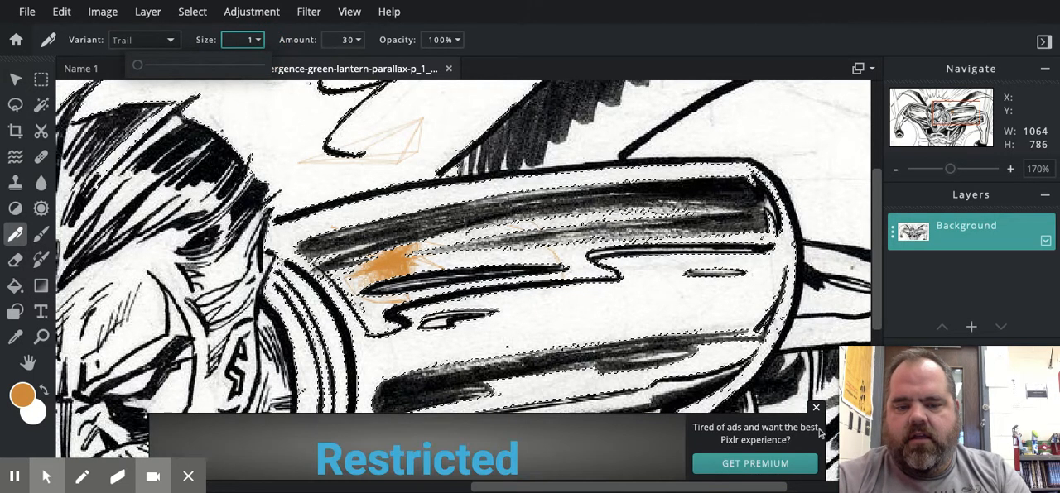
pyautogui.click(816, 411)
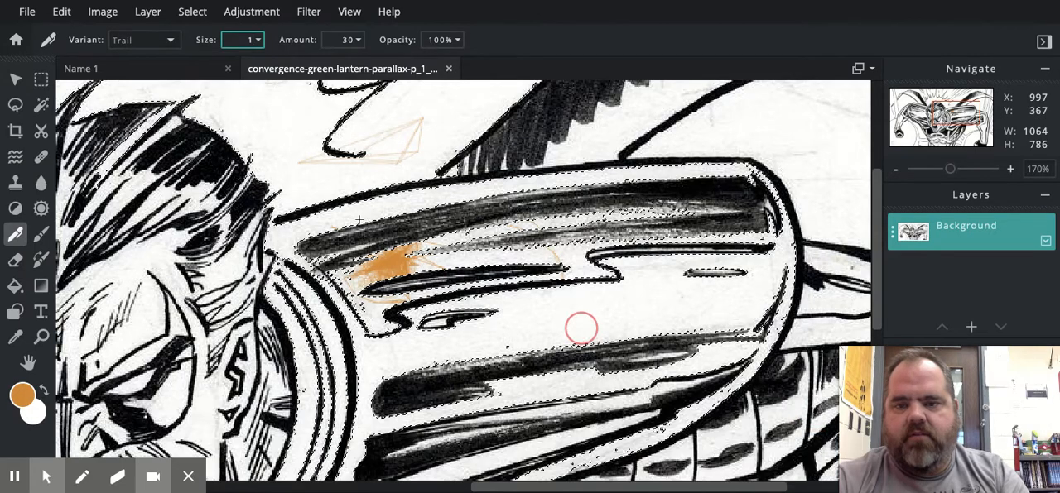
pyautogui.click(258, 41)
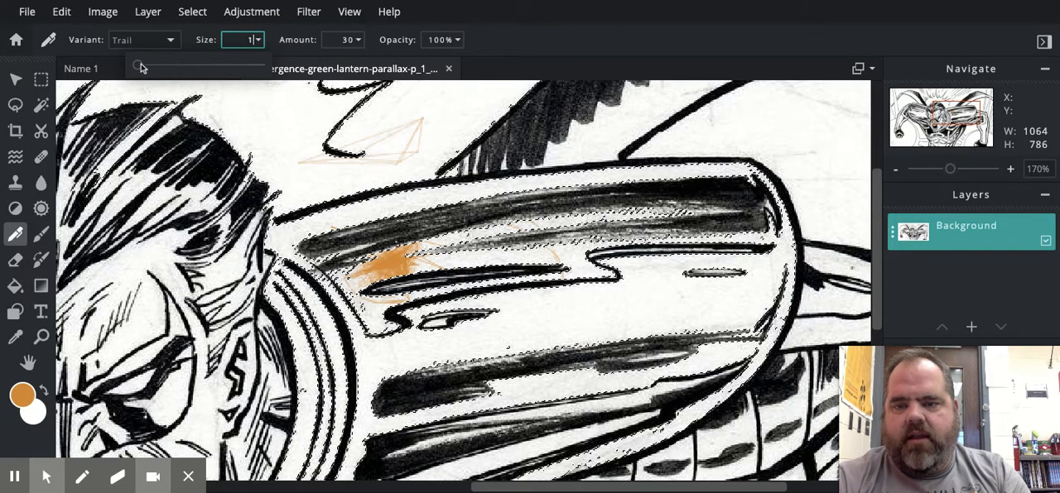
pyautogui.moveTo(139, 66); pyautogui.dragTo(152, 65)
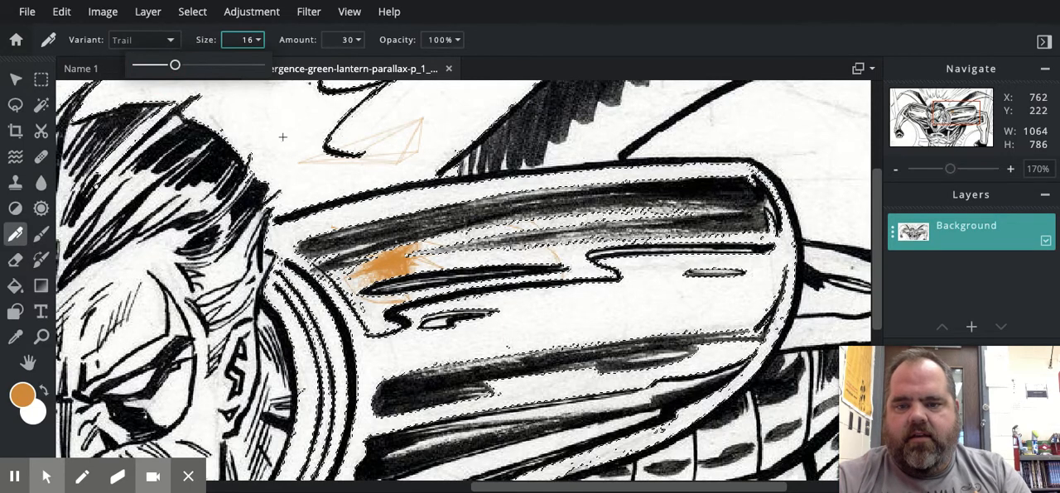
pyautogui.moveTo(281, 137)
pyautogui.mouseDown()
pyautogui.moveTo(357, 120)
pyautogui.moveTo(399, 137)
pyautogui.moveTo(385, 163)
pyautogui.moveTo(356, 170)
pyautogui.moveTo(327, 170)
pyautogui.moveTo(308, 155)
pyautogui.moveTo(311, 124)
pyautogui.moveTo(354, 108)
pyautogui.moveTo(385, 129)
pyautogui.mouseUp()
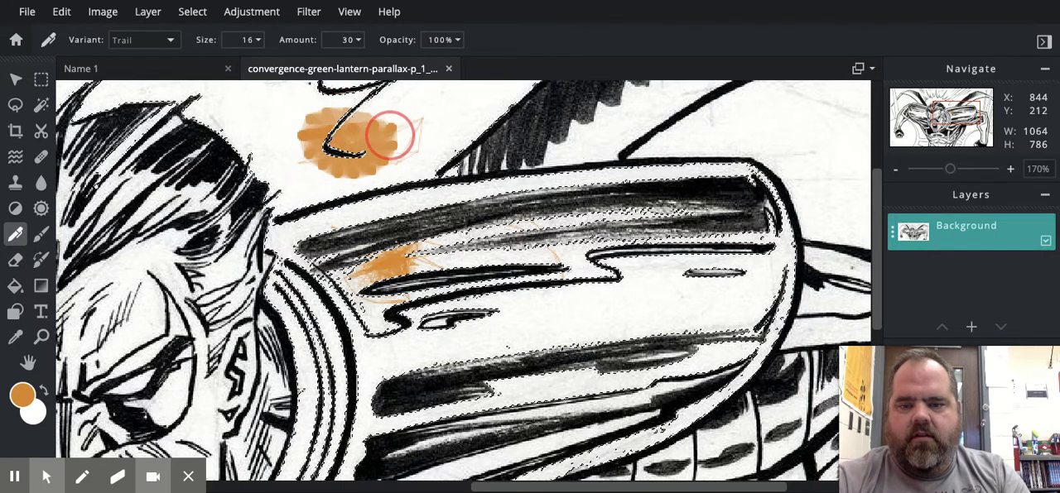
# Raise the pen amount to 66 and paint more Trail strokes on both sides of the existing orange patch.
pyautogui.click(358, 41)
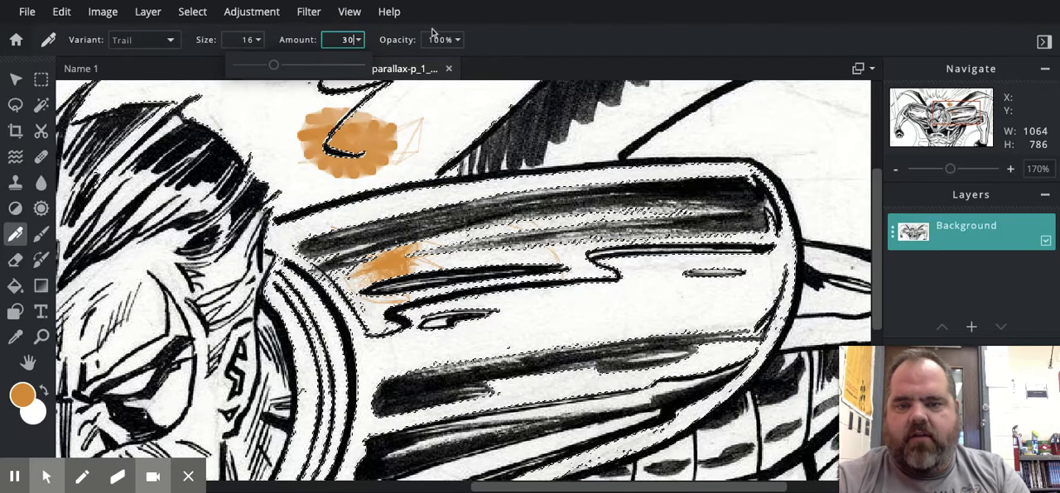
pyautogui.click(358, 40)
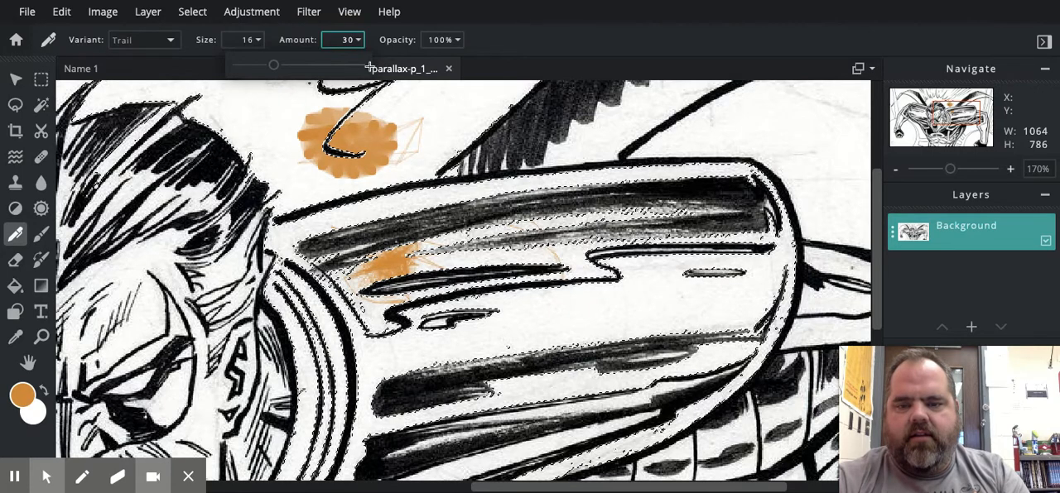
pyautogui.moveTo(273, 64); pyautogui.dragTo(312, 65)
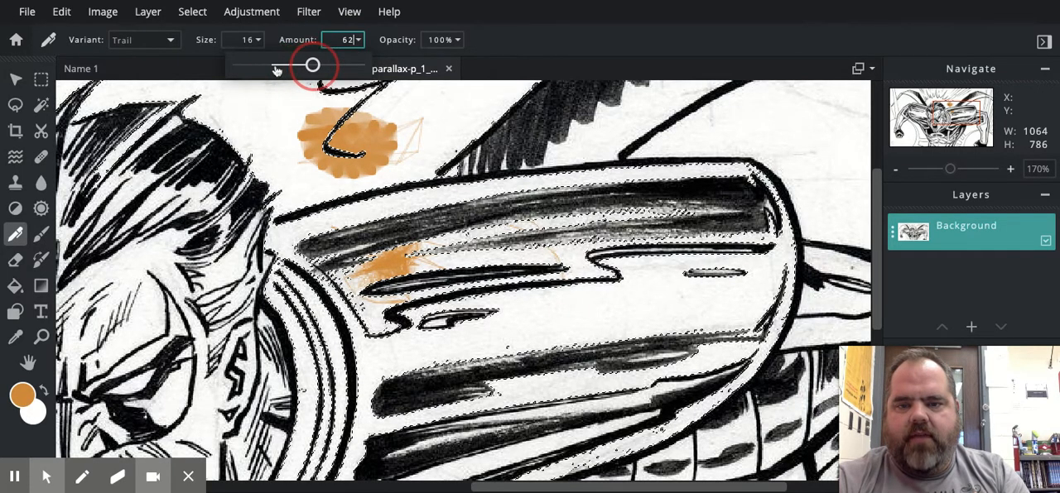
pyautogui.moveTo(244, 103)
pyautogui.mouseDown()
pyautogui.moveTo(287, 124)
pyautogui.moveTo(241, 132)
pyautogui.moveTo(208, 107)
pyautogui.moveTo(238, 86)
pyautogui.moveTo(273, 99)
pyautogui.moveTo(264, 145)
pyautogui.moveTo(245, 146)
pyautogui.moveTo(226, 115)
pyautogui.moveTo(232, 99)
pyautogui.moveTo(316, 103)
pyautogui.mouseUp()
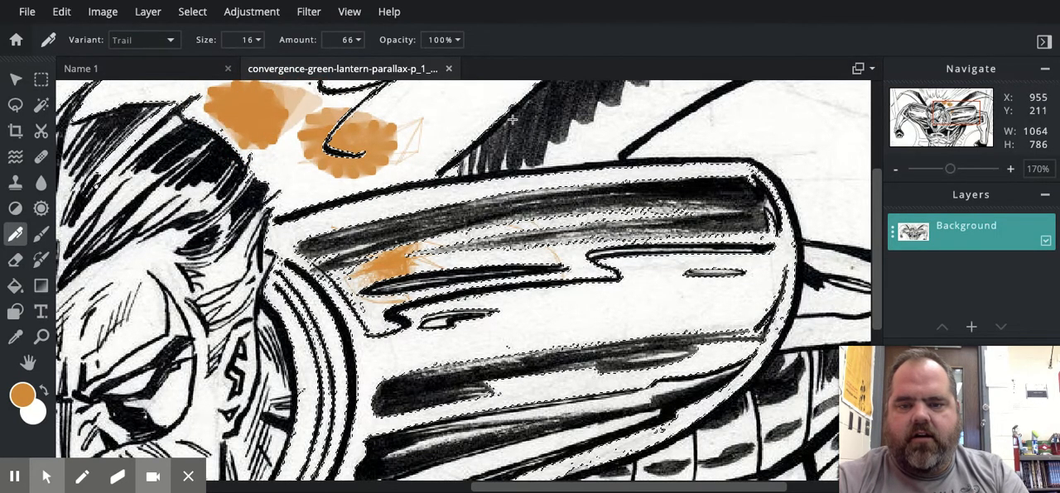
pyautogui.moveTo(453, 105)
pyautogui.mouseDown()
pyautogui.moveTo(422, 118)
pyautogui.moveTo(508, 115)
pyautogui.mouseUp()
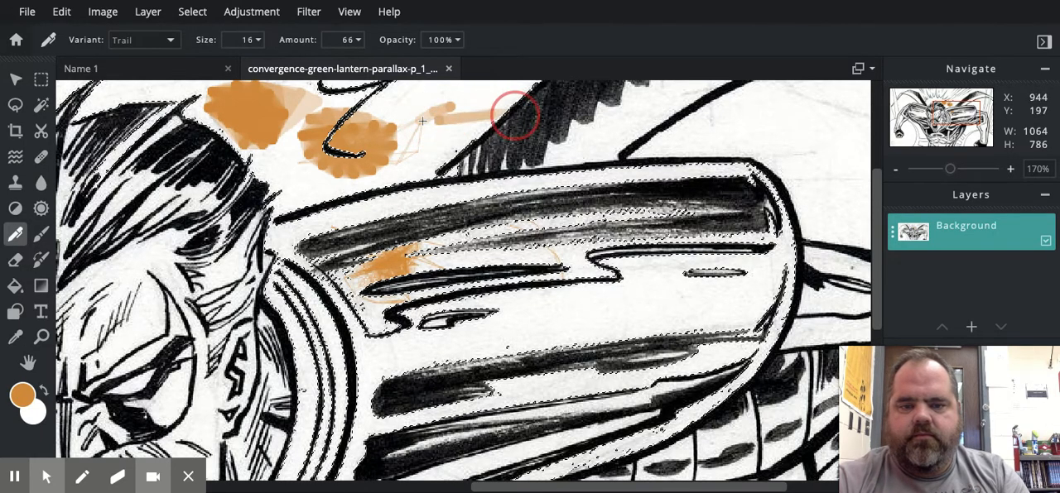
# Paint a large orange area above the sleeve and along its upper edge using the Shaded pen variant.
pyautogui.click(159, 43)
pyautogui.click(156, 58)
pyautogui.moveTo(585, 188)
pyautogui.mouseDown()
pyautogui.moveTo(585, 148)
pyautogui.moveTo(557, 146)
pyautogui.moveTo(501, 203)
pyautogui.moveTo(543, 195)
pyautogui.moveTo(548, 187)
pyautogui.moveTo(415, 209)
pyautogui.moveTo(411, 160)
pyautogui.moveTo(428, 125)
pyautogui.moveTo(484, 110)
pyautogui.mouseUp()
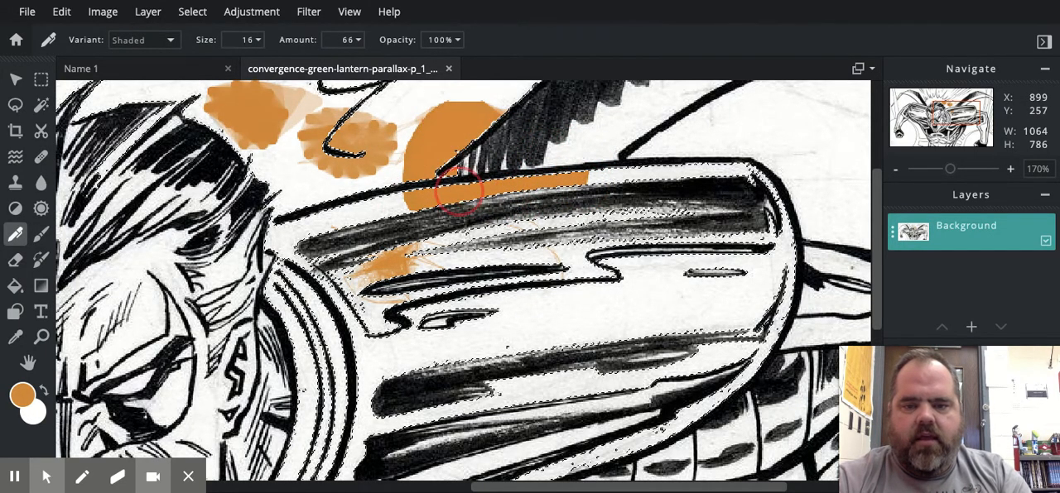
pyautogui.moveTo(457, 190)
pyautogui.mouseDown()
pyautogui.moveTo(389, 201)
pyautogui.moveTo(336, 172)
pyautogui.moveTo(348, 148)
pyautogui.moveTo(370, 139)
pyautogui.moveTo(440, 135)
pyautogui.moveTo(480, 93)
pyautogui.moveTo(393, 97)
pyautogui.moveTo(367, 122)
pyautogui.mouseUp()
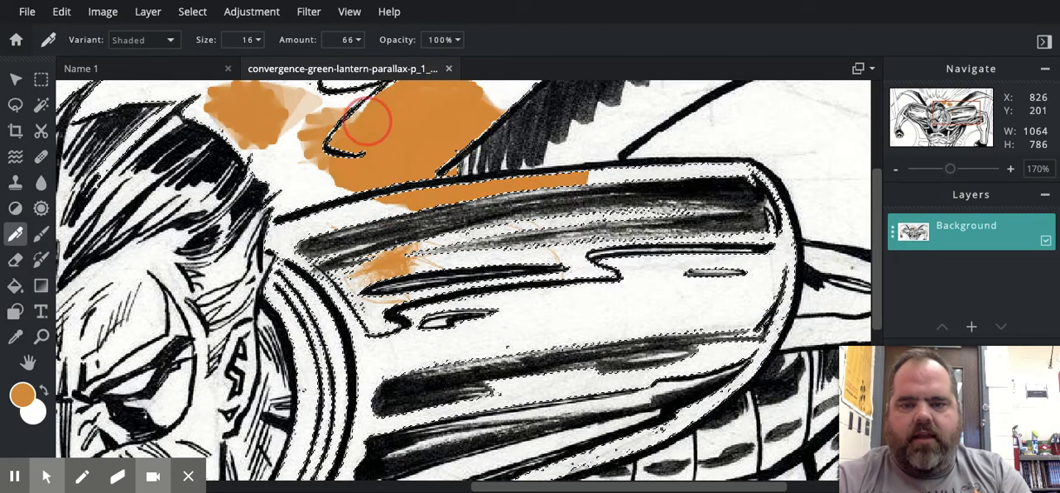
pyautogui.moveTo(356, 186)
pyautogui.mouseDown()
pyautogui.moveTo(414, 150)
pyautogui.moveTo(360, 100)
pyautogui.moveTo(342, 155)
pyautogui.mouseUp()
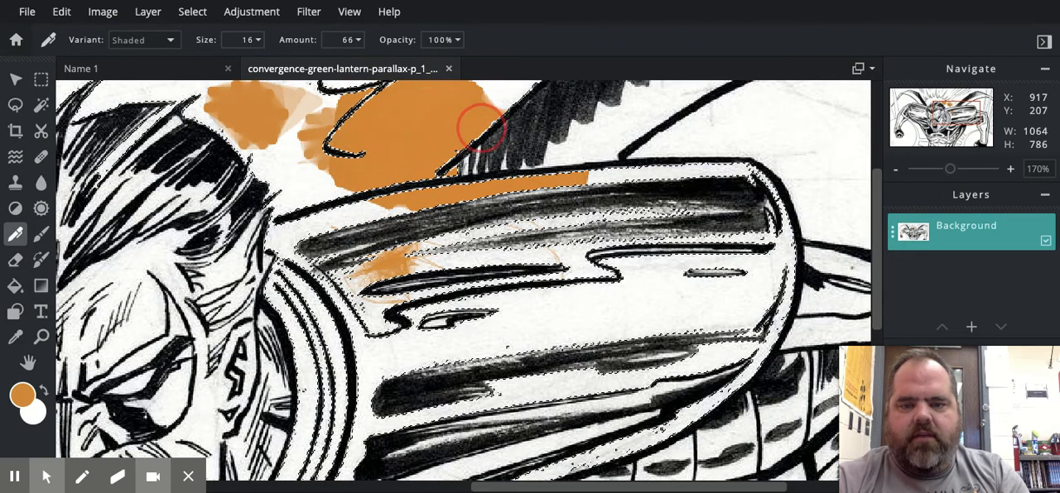
pyautogui.moveTo(480, 128)
pyautogui.mouseDown()
pyautogui.moveTo(497, 94)
pyautogui.moveTo(511, 93)
pyautogui.mouseUp()
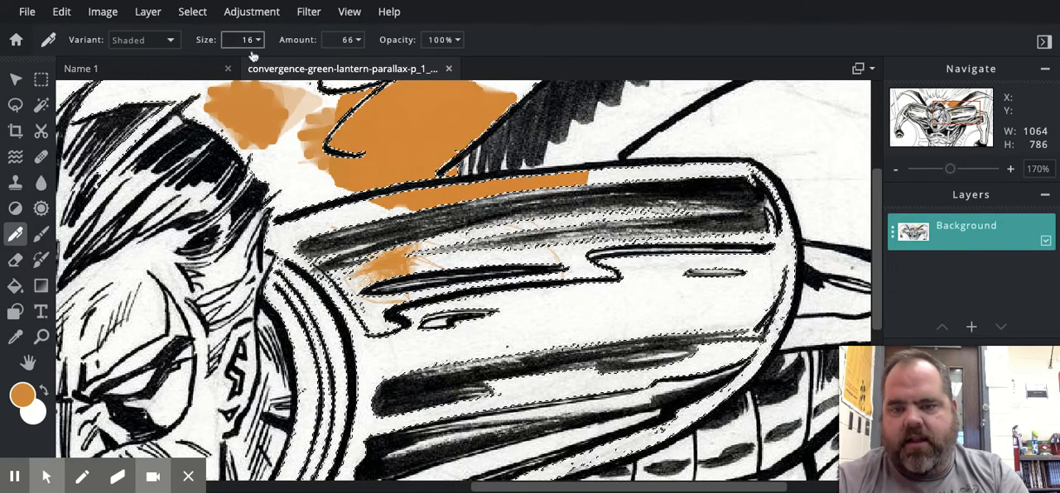
# Scribble a patch with the Furry pen variant over the diagonal lines beside the dark upper edge of the cape.
pyautogui.click(156, 45)
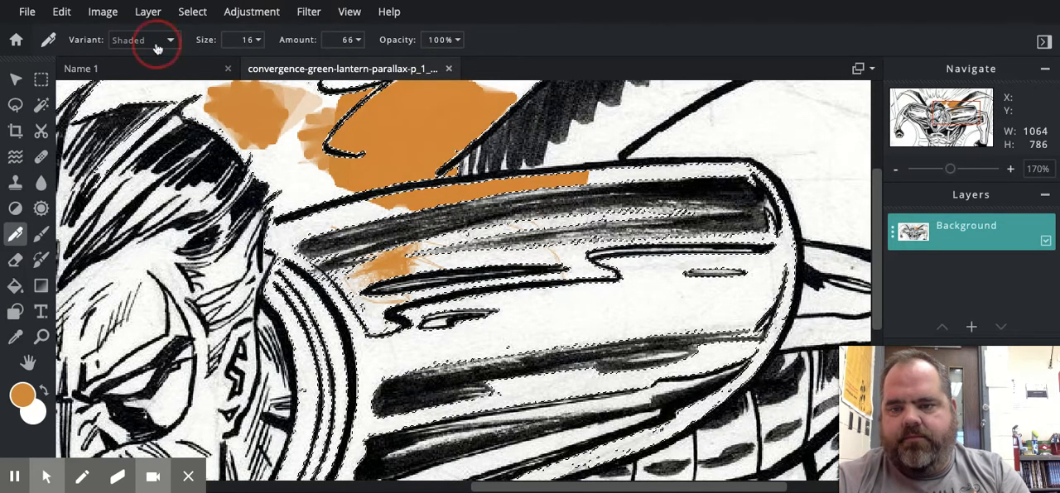
pyautogui.click(148, 60)
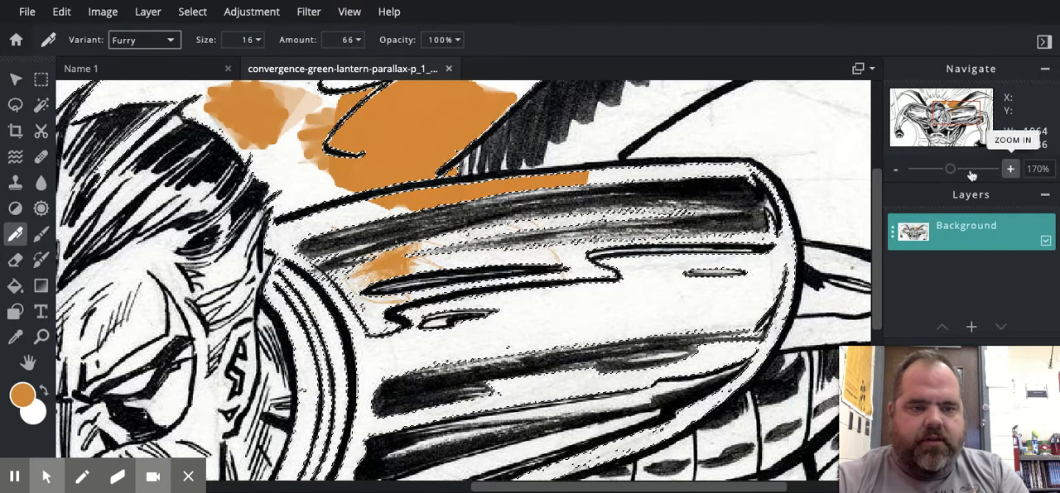
pyautogui.click(944, 108)
pyautogui.moveTo(946, 107); pyautogui.dragTo(962, 100)
pyautogui.moveTo(224, 161)
pyautogui.mouseDown()
pyautogui.moveTo(398, 166)
pyautogui.moveTo(310, 207)
pyautogui.moveTo(209, 223)
pyautogui.moveTo(171, 213)
pyautogui.moveTo(180, 199)
pyautogui.moveTo(264, 182)
pyautogui.moveTo(407, 164)
pyautogui.moveTo(316, 131)
pyautogui.moveTo(247, 137)
pyautogui.moveTo(180, 165)
pyautogui.moveTo(460, 155)
pyautogui.moveTo(331, 236)
pyautogui.moveTo(280, 231)
pyautogui.moveTo(236, 187)
pyautogui.moveTo(236, 167)
pyautogui.moveTo(294, 144)
pyautogui.moveTo(387, 174)
pyautogui.moveTo(491, 140)
pyautogui.moveTo(423, 128)
pyautogui.moveTo(307, 161)
pyautogui.mouseUp()
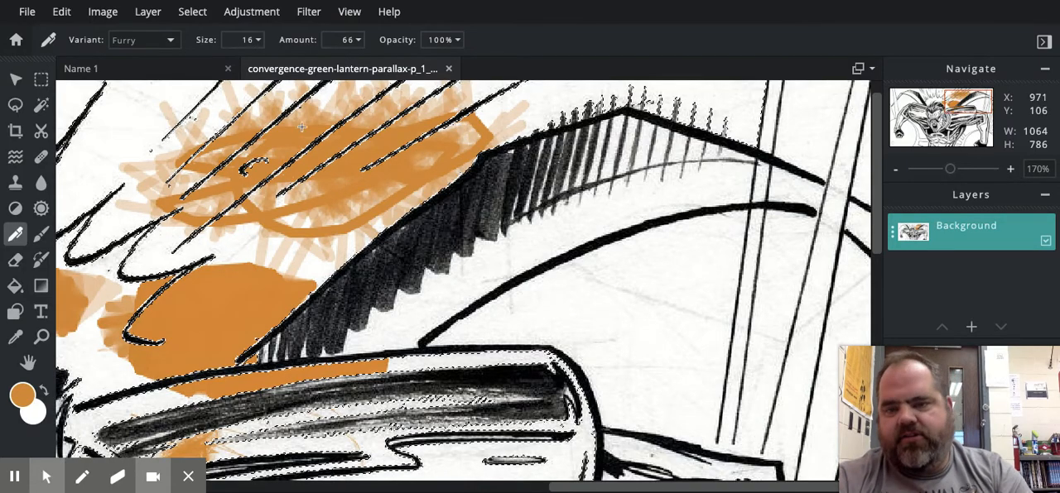
# Paint textured strokes with the Crayon pen variant beside the furry patch and above the hatched peak of the cape.
pyautogui.click(164, 49)
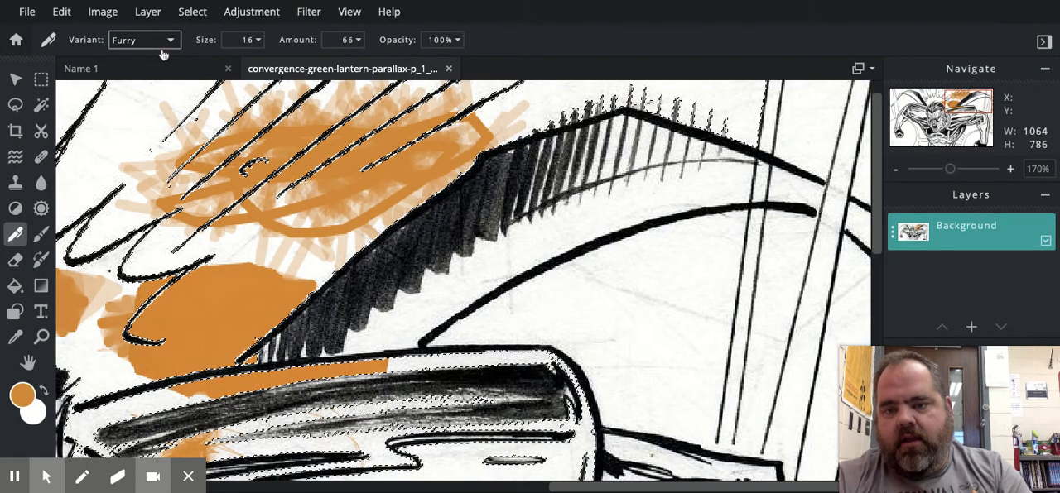
pyautogui.click(126, 123)
pyautogui.moveTo(126, 123); pyautogui.dragTo(304, 126)
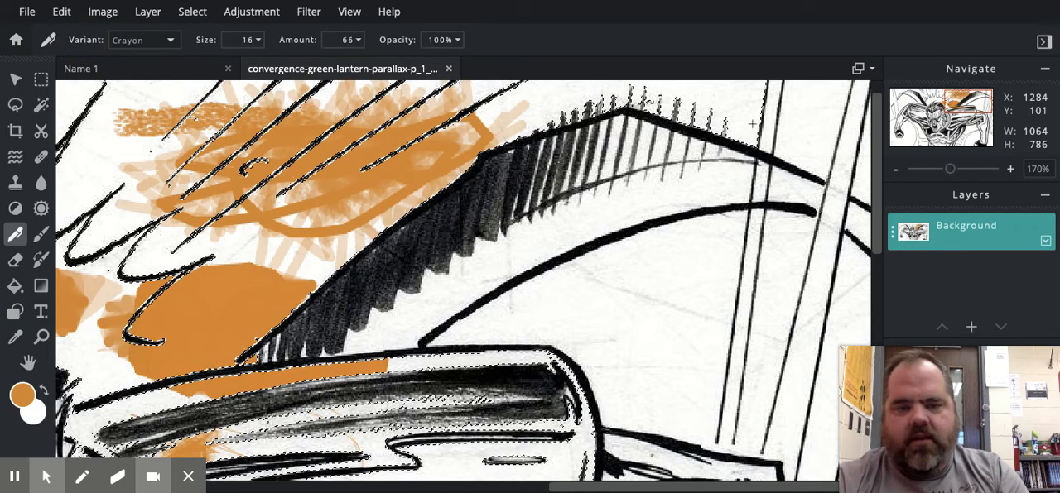
pyautogui.moveTo(709, 96)
pyautogui.mouseDown()
pyautogui.moveTo(638, 97)
pyautogui.moveTo(629, 116)
pyautogui.moveTo(761, 98)
pyautogui.mouseUp()
pyautogui.moveTo(654, 83)
pyautogui.mouseDown()
pyautogui.moveTo(774, 120)
pyautogui.moveTo(703, 106)
pyautogui.moveTo(650, 74)
pyautogui.moveTo(632, 84)
pyautogui.moveTo(671, 95)
pyautogui.moveTo(756, 91)
pyautogui.mouseUp()
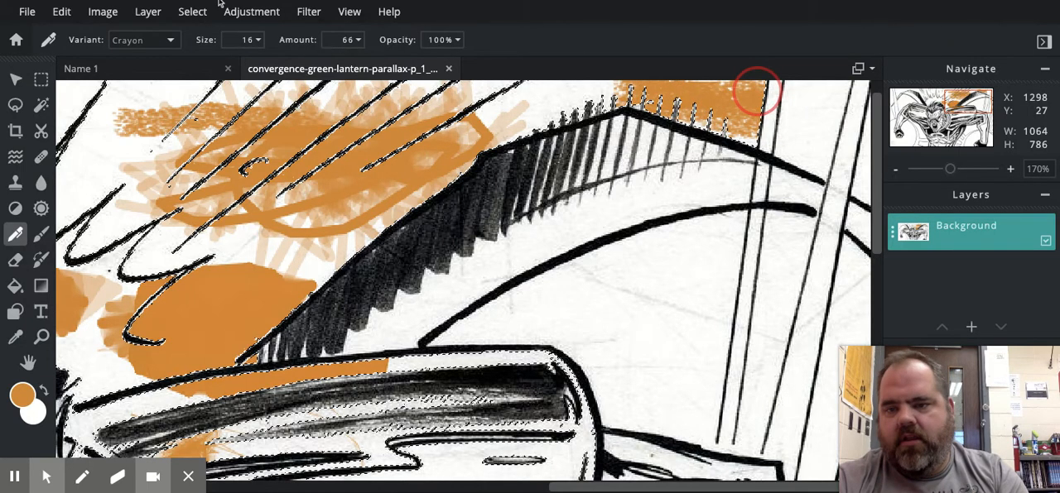
# Paint an orange band with the Ink pen variant under the black spikes above the character's hair.
pyautogui.click(921, 87)
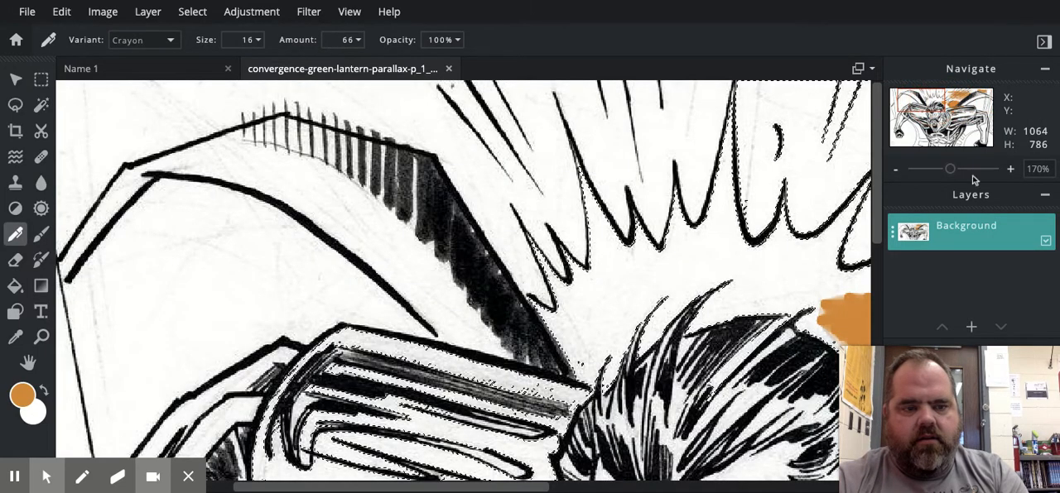
pyautogui.click(159, 57)
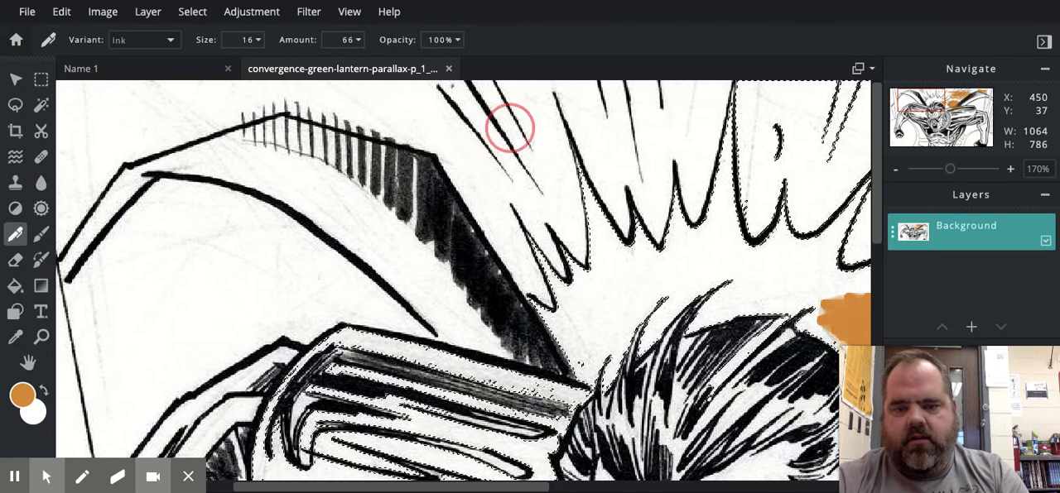
pyautogui.moveTo(564, 216)
pyautogui.mouseDown()
pyautogui.moveTo(653, 229)
pyautogui.moveTo(669, 243)
pyautogui.moveTo(471, 338)
pyautogui.moveTo(712, 268)
pyautogui.moveTo(722, 199)
pyautogui.moveTo(700, 181)
pyautogui.moveTo(724, 158)
pyautogui.moveTo(711, 155)
pyautogui.mouseUp()
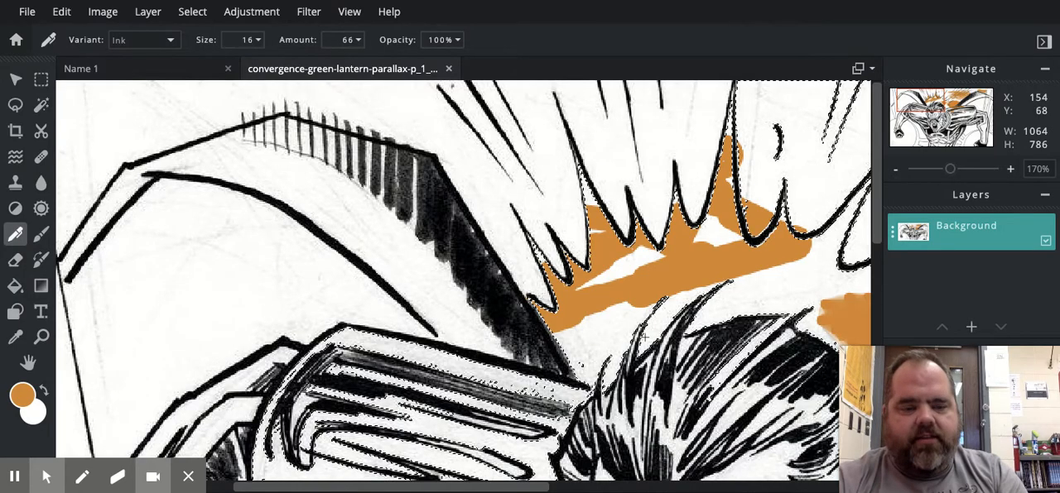
pyautogui.moveTo(990, 457)
pyautogui.mouseDown()
pyautogui.moveTo(842, 409)
pyautogui.moveTo(763, 369)
pyautogui.mouseUp()
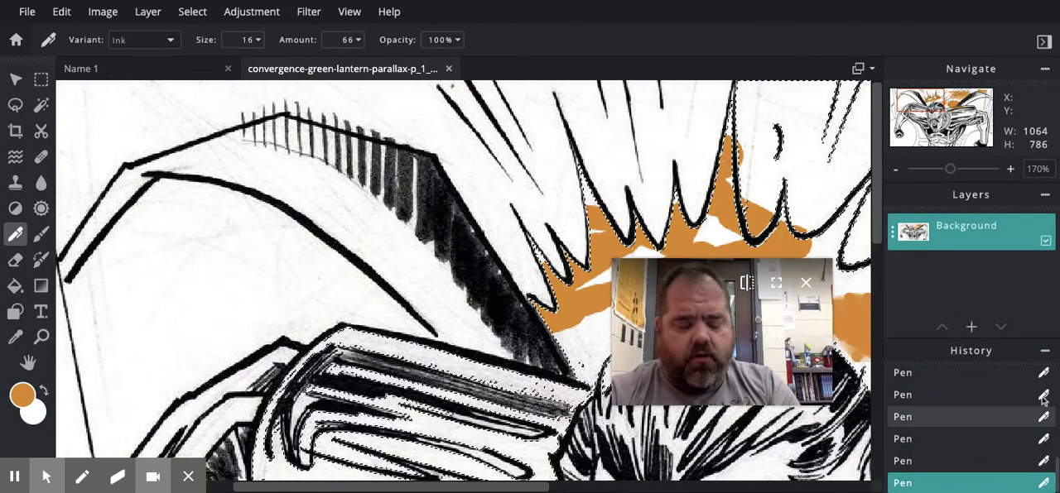
pyautogui.scroll(2, 1034, 405)
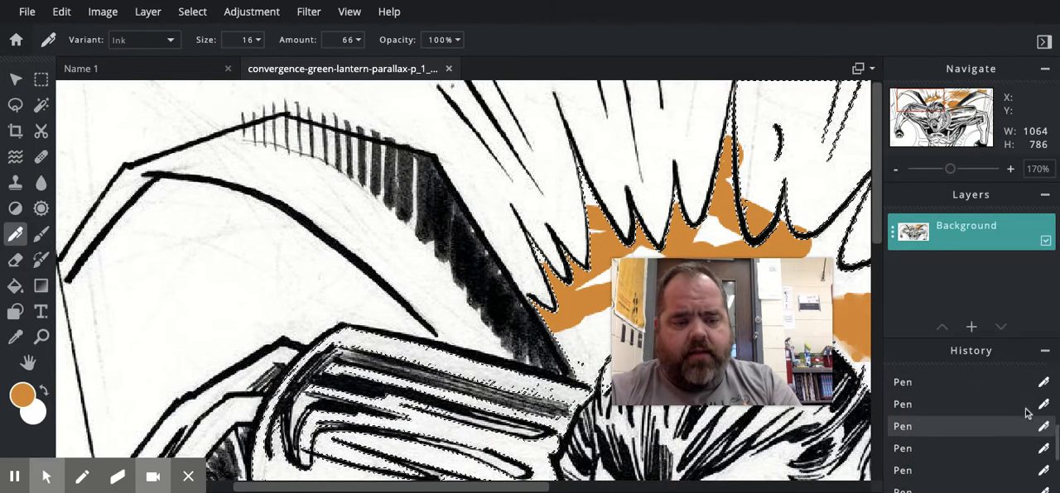
pyautogui.scroll(2, 1026, 413)
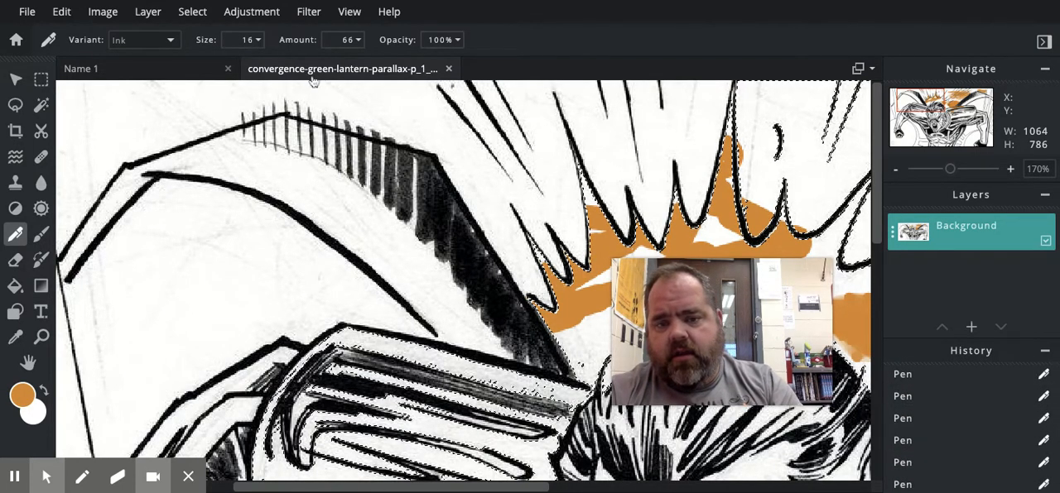
# Paint translucent strokes between the orange band and the hair using the Plain pen variant at 33% opacity.
pyautogui.click(160, 42)
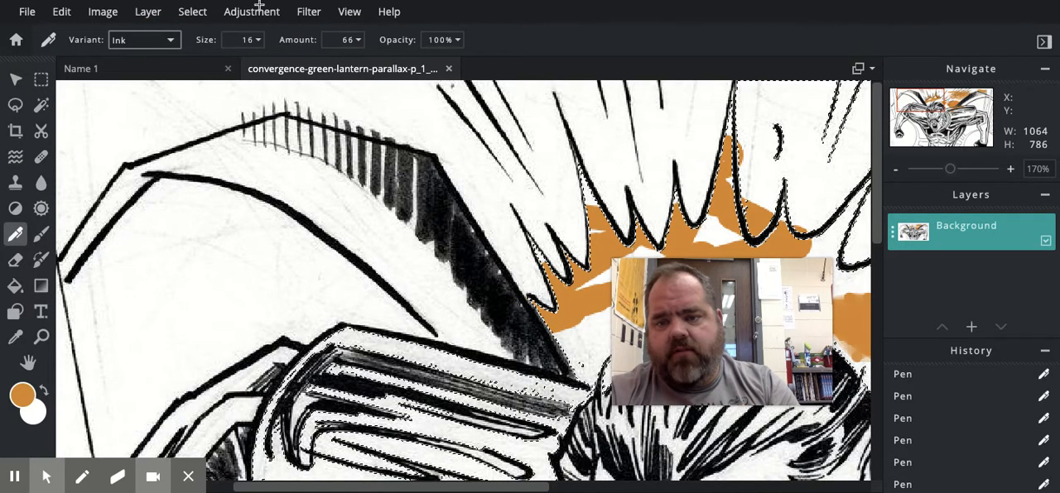
pyautogui.press('Up')
pyautogui.click(258, 40)
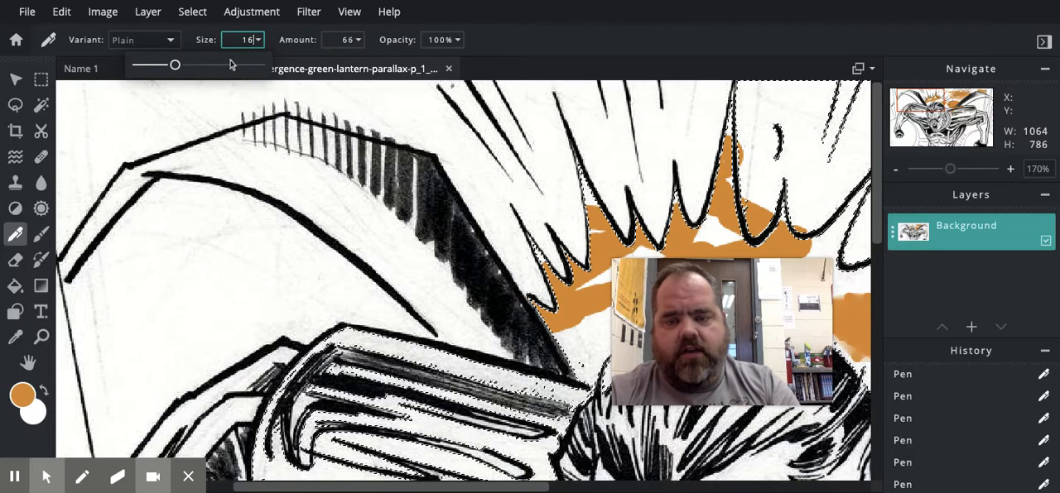
pyautogui.click(361, 42)
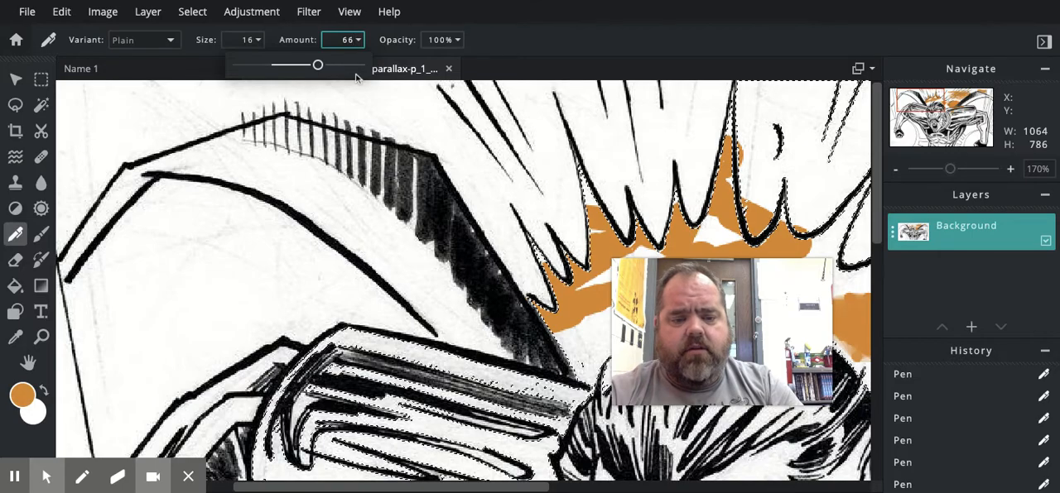
pyautogui.click(459, 41)
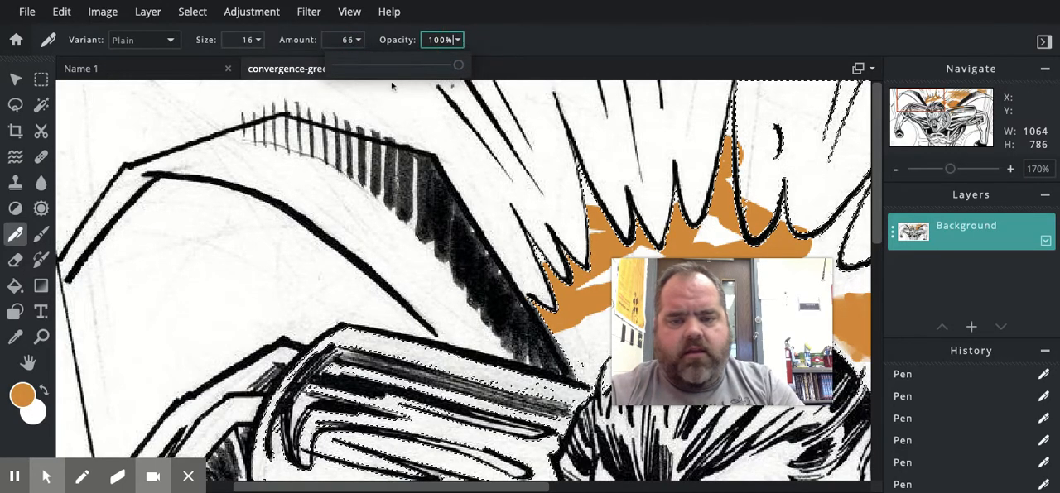
pyautogui.moveTo(458, 65); pyautogui.dragTo(377, 65)
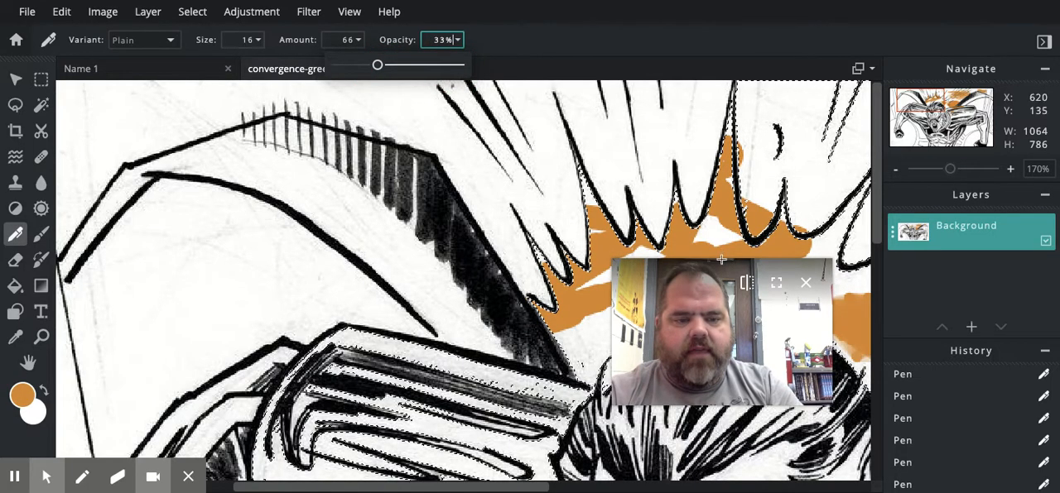
pyautogui.moveTo(747, 349); pyautogui.dragTo(323, 320)
pyautogui.moveTo(585, 357); pyautogui.dragTo(632, 265)
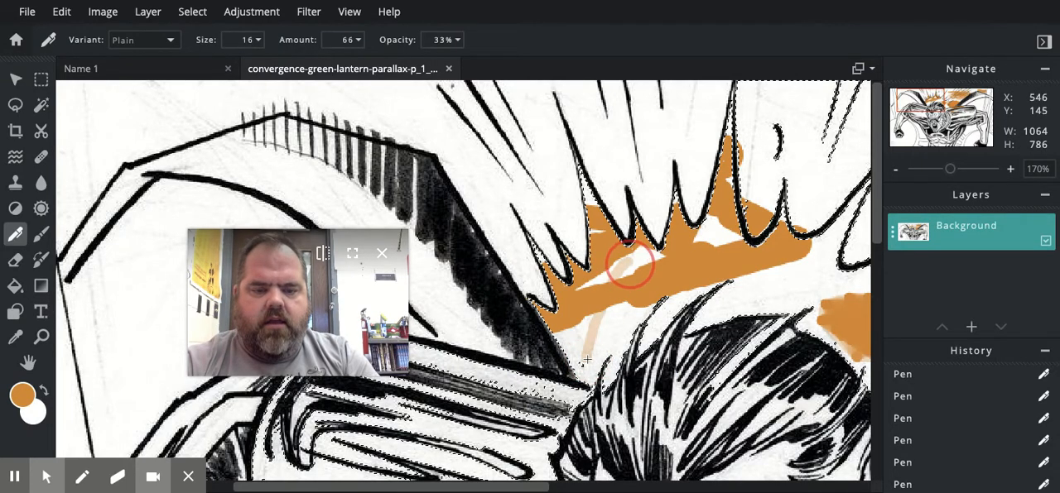
pyautogui.moveTo(608, 319)
pyautogui.mouseDown()
pyautogui.moveTo(687, 277)
pyautogui.moveTo(572, 366)
pyautogui.moveTo(678, 279)
pyautogui.moveTo(554, 363)
pyautogui.moveTo(685, 274)
pyautogui.moveTo(586, 336)
pyautogui.moveTo(676, 276)
pyautogui.moveTo(555, 339)
pyautogui.moveTo(667, 290)
pyautogui.mouseUp()
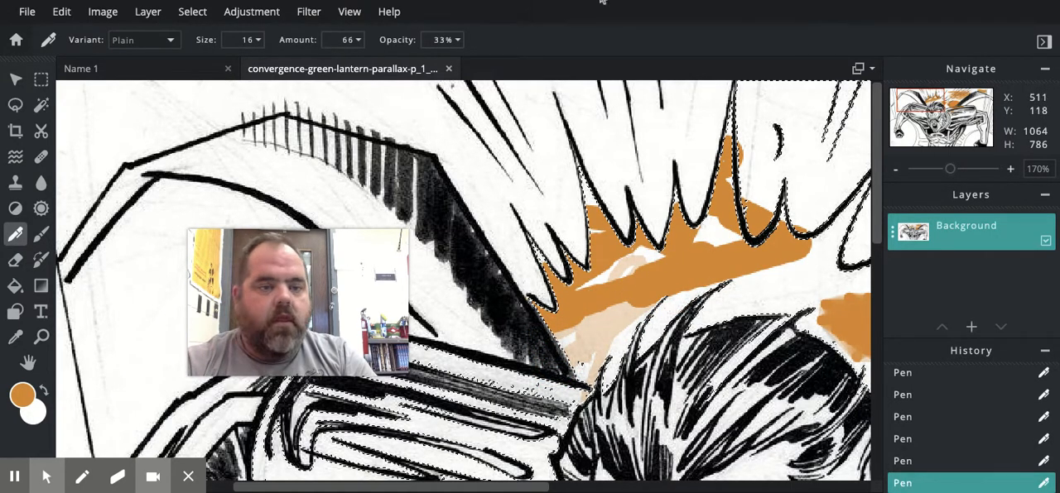